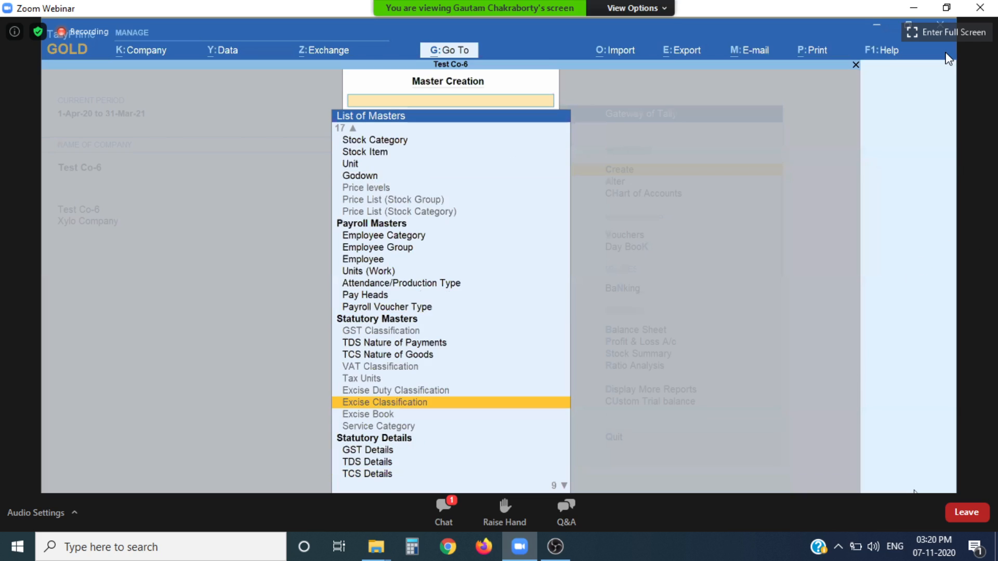
Step: Try to open the Price levels master and decline enabling the Multiple Price Levels feature
click(921, 32)
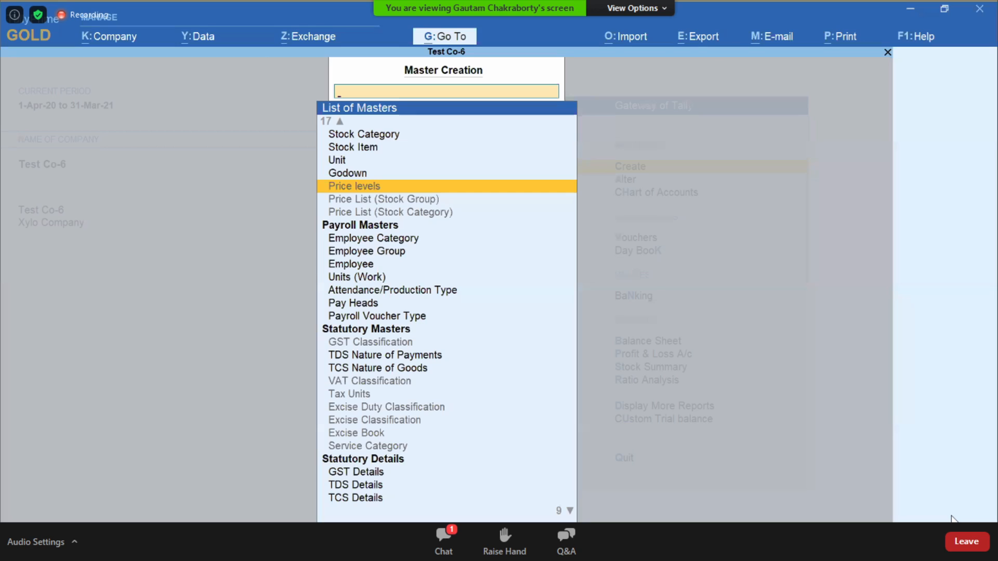
key(Return)
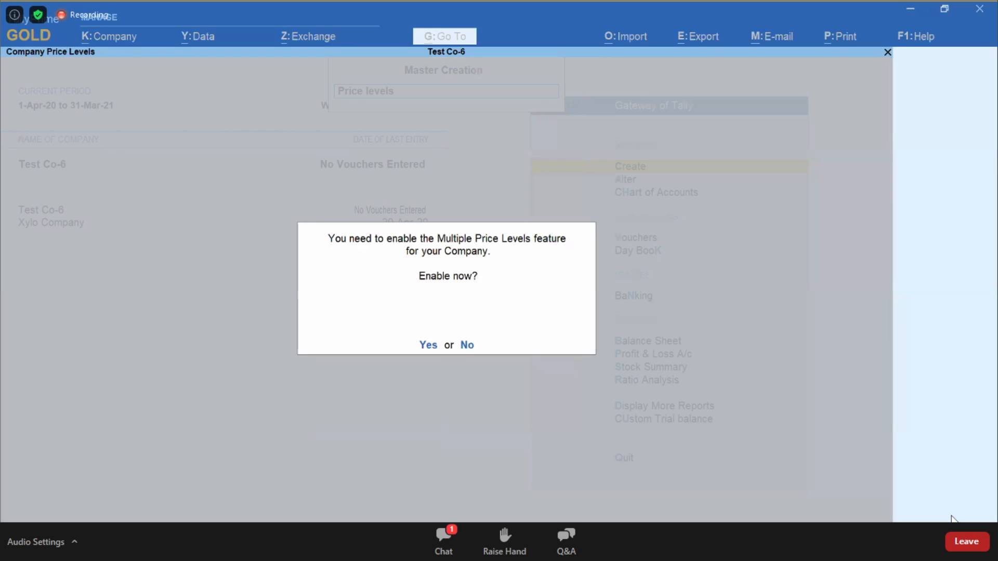
key(n)
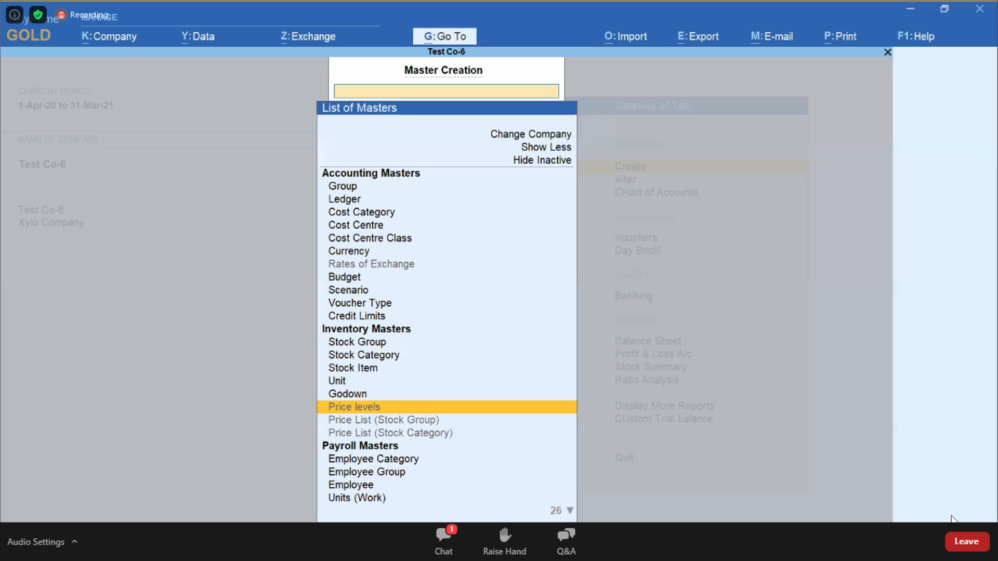
Step: Open a blank ledger creation form from the list of masters, and leave master creation without saving
key(Return)
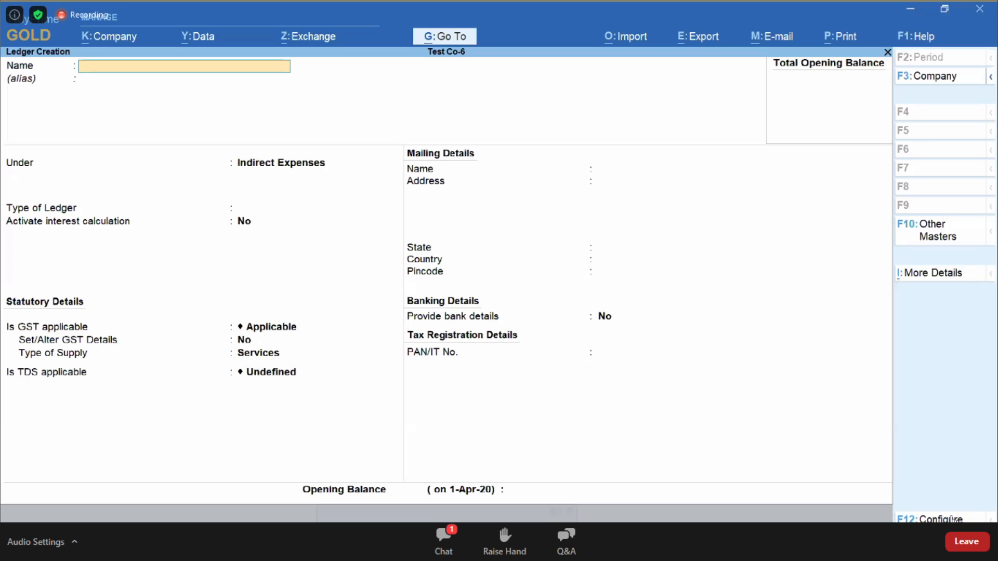
key(Escape)
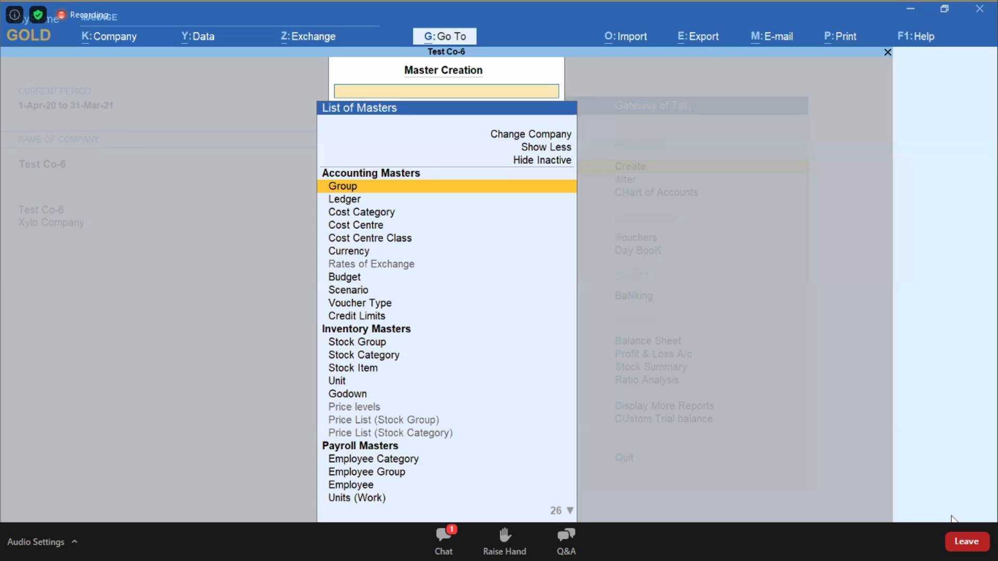
key(Escape)
Step: Open the list of ledgers for alteration and start creating a new ledger from it
key(Down)
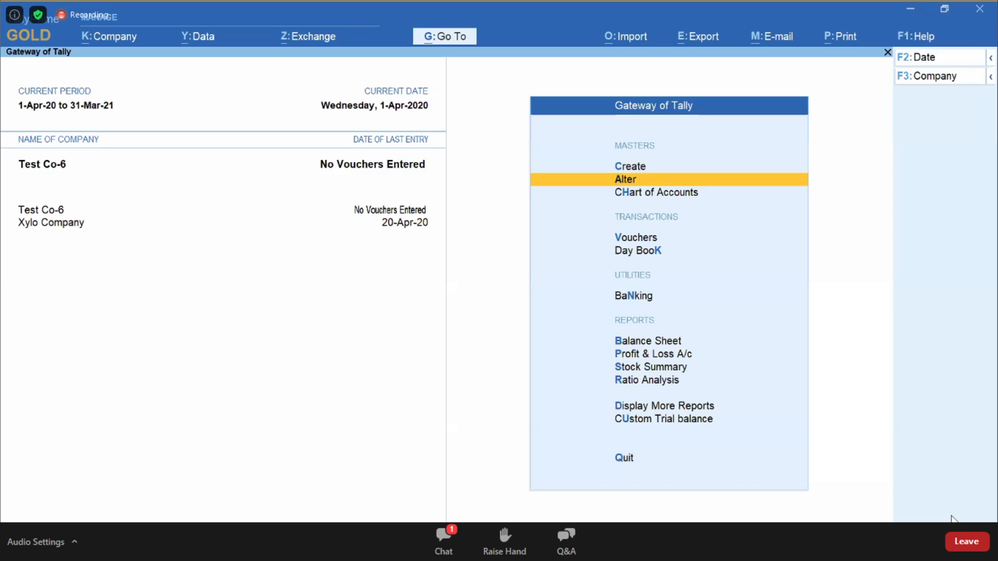
key(Return)
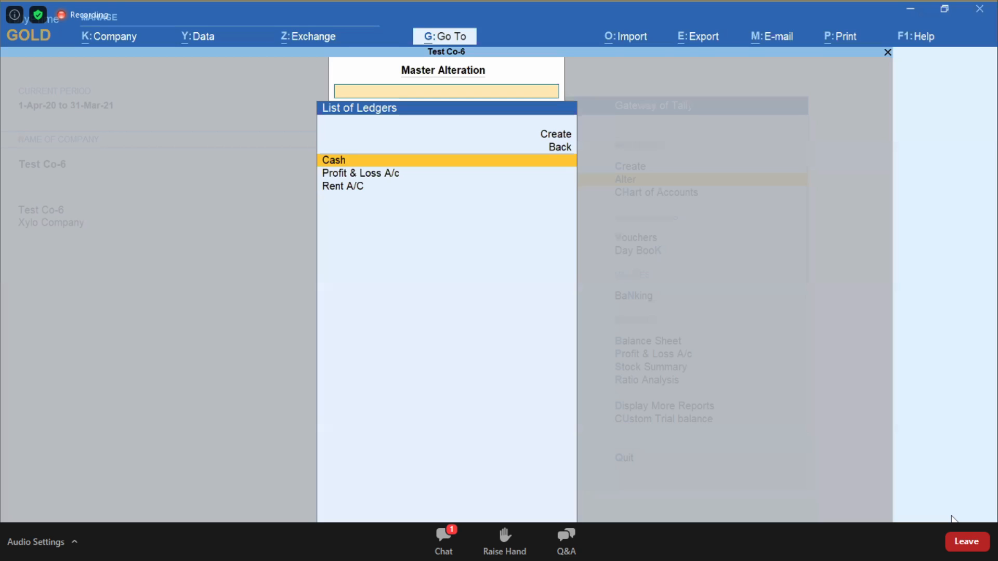
key(Up)
key(Up)
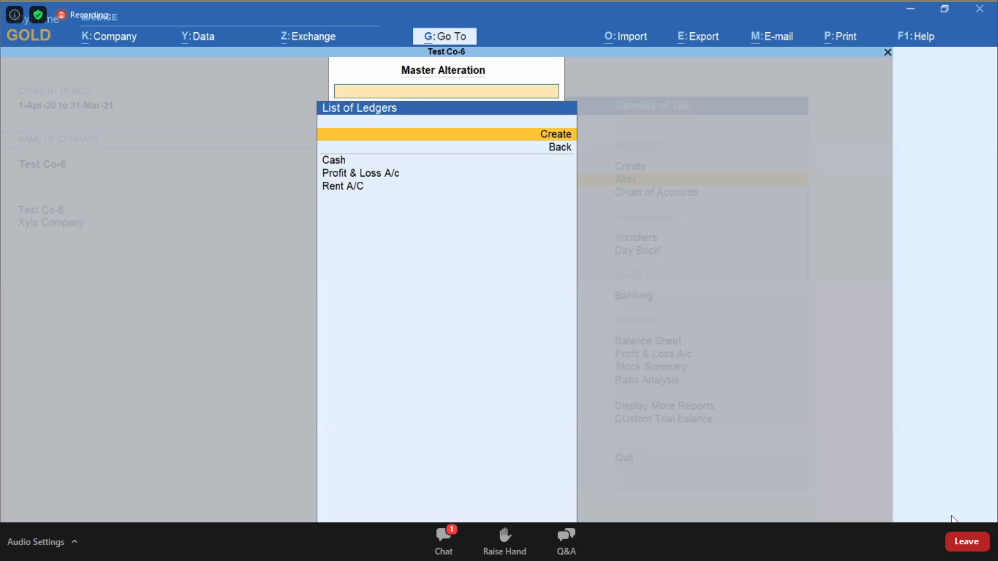
key(Return)
text(F. R)
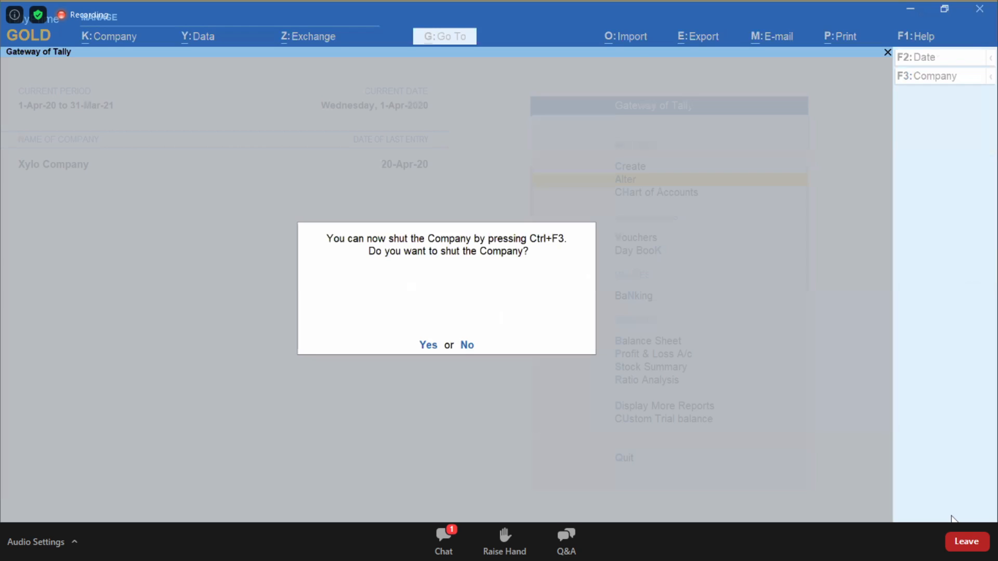
Step: Shut Xylo Company and leave the company selection list
key(y)
key(Return)
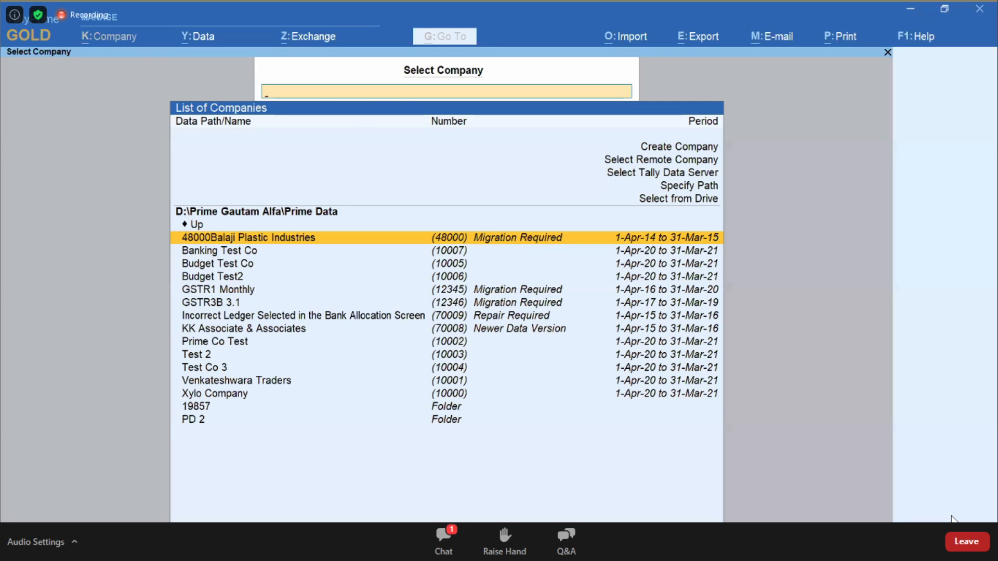
key(Escape)
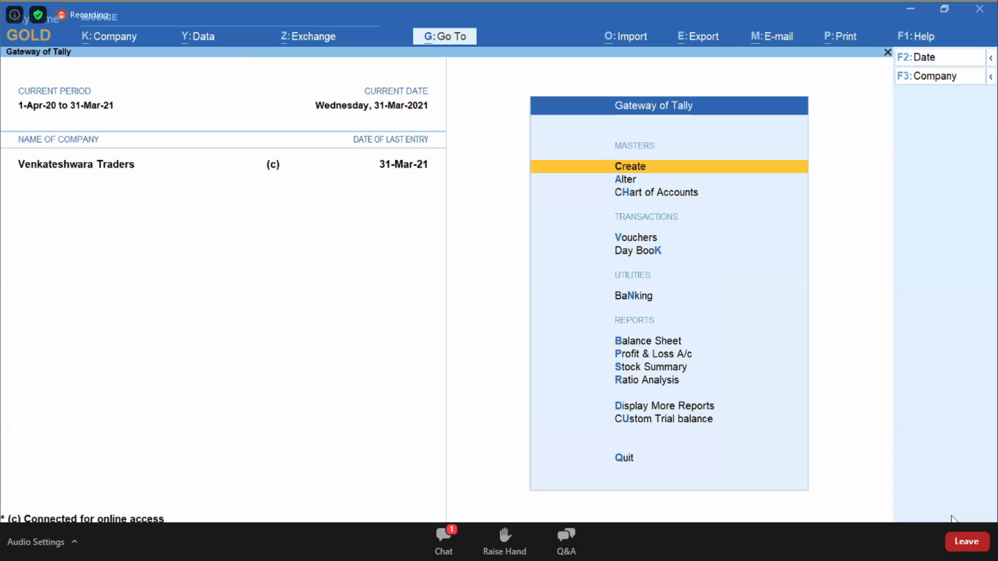
Step: Open the List of Ledgers in the chart of accounts for Venkateshwara Traders
key(Down)
key(Down)
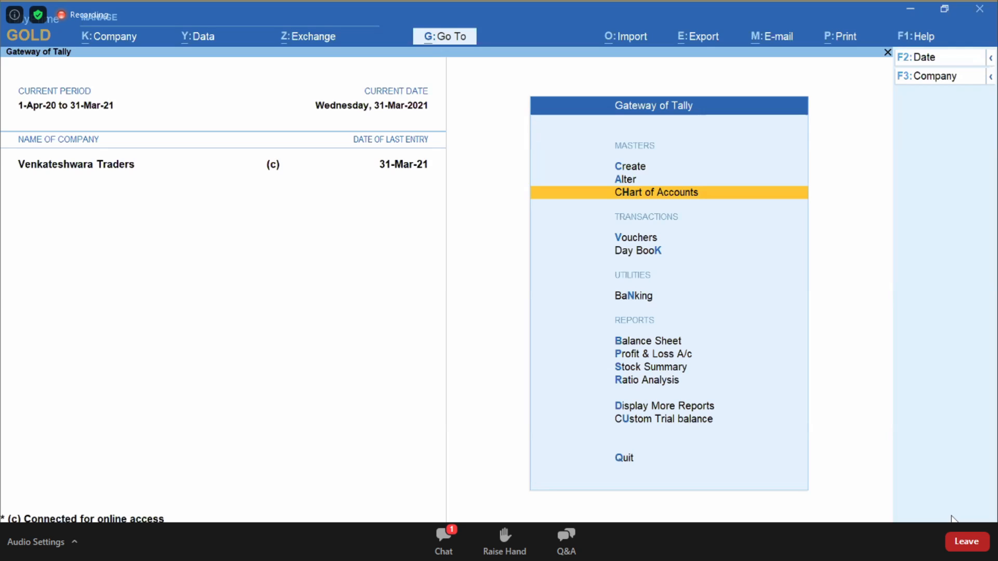
key(Return)
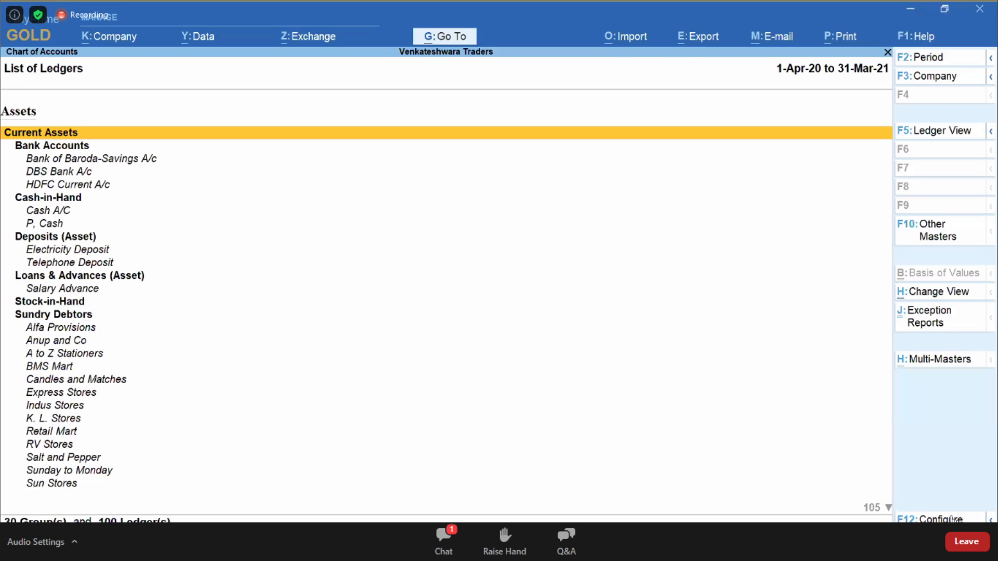
Step: Delete the ledger named with a long run of the letter r under Capital Account
key(a)
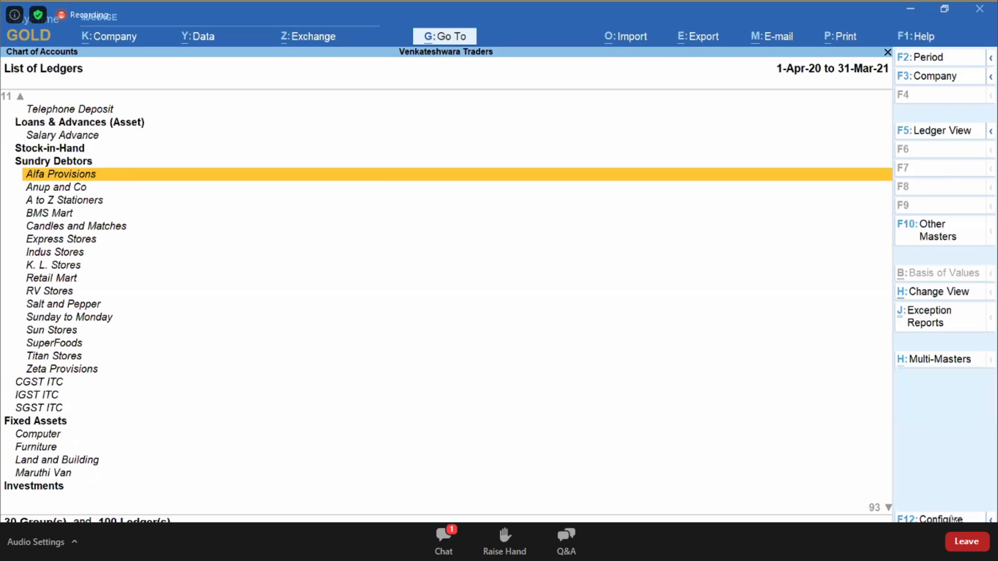
key(Page_Down)
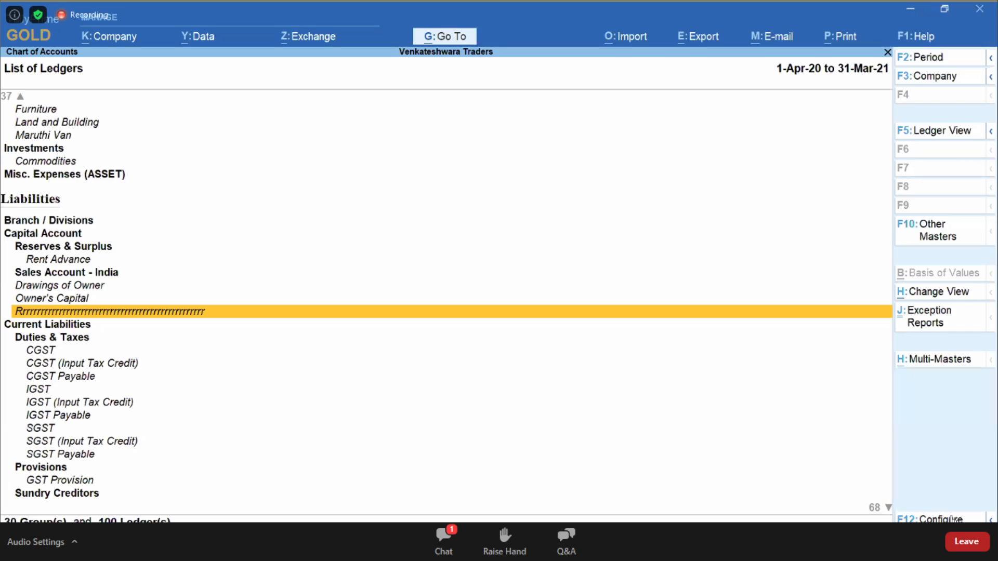
key(Return)
key(alt+d)
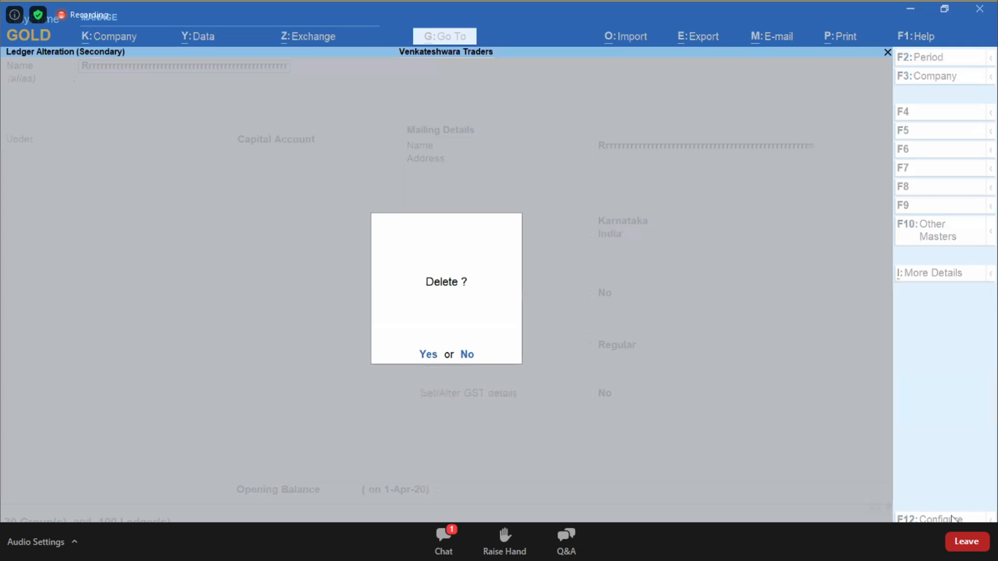
key(y)
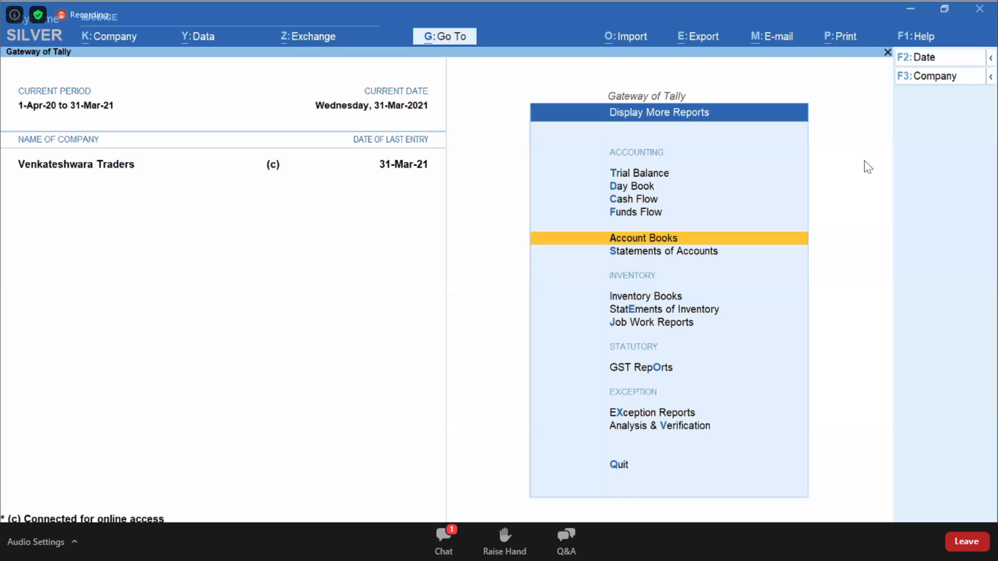
Step: Explore voucher creation by changing the Sales voucher's entry mode and switching to a Receipt voucher
key(Escape)
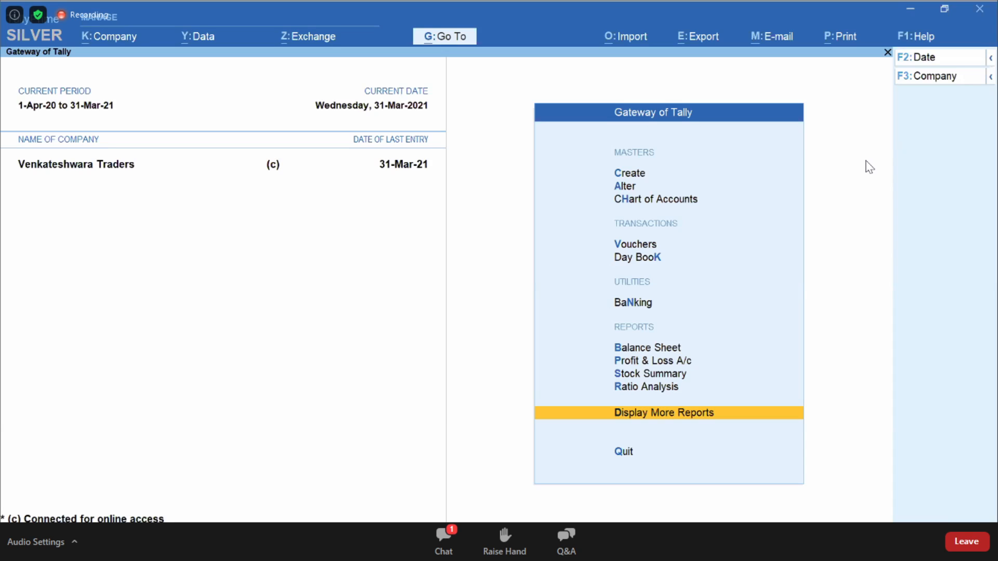
key(v)
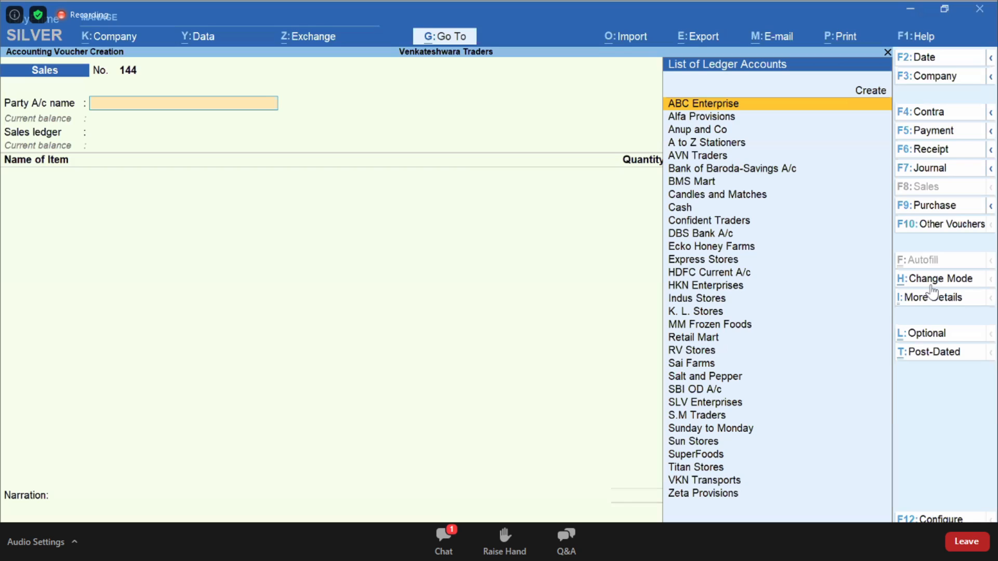
click(932, 286)
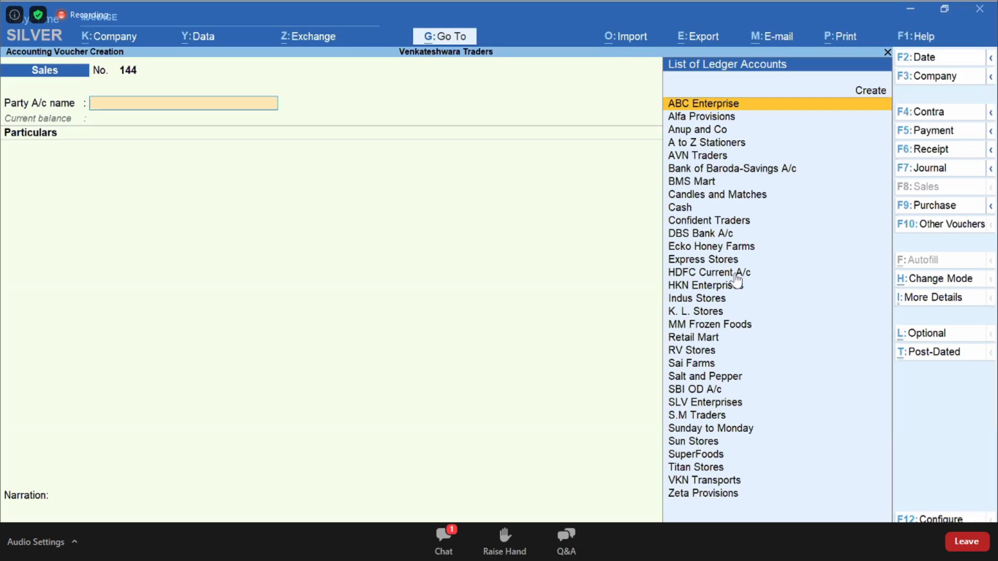
key(F6)
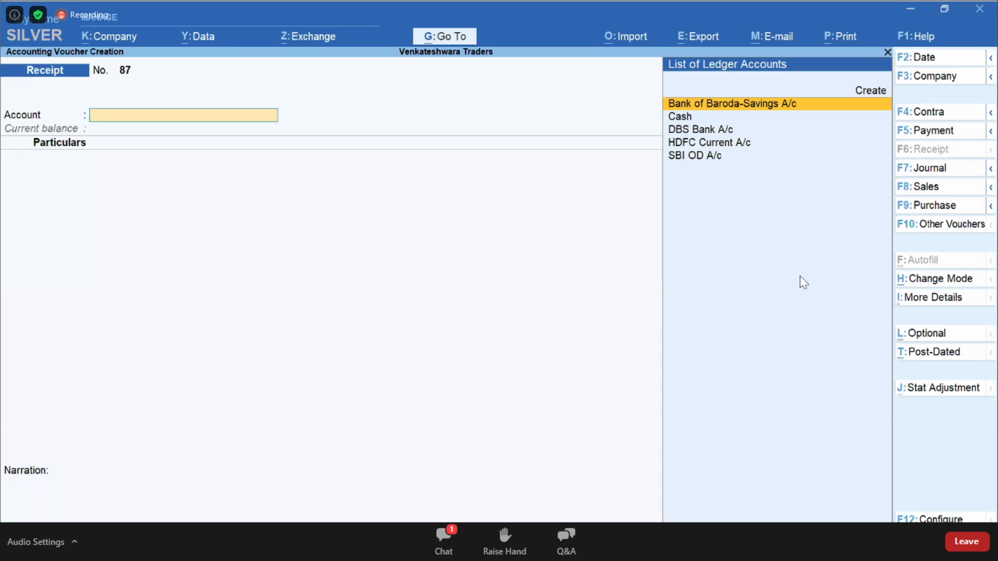
key(alt+F7)
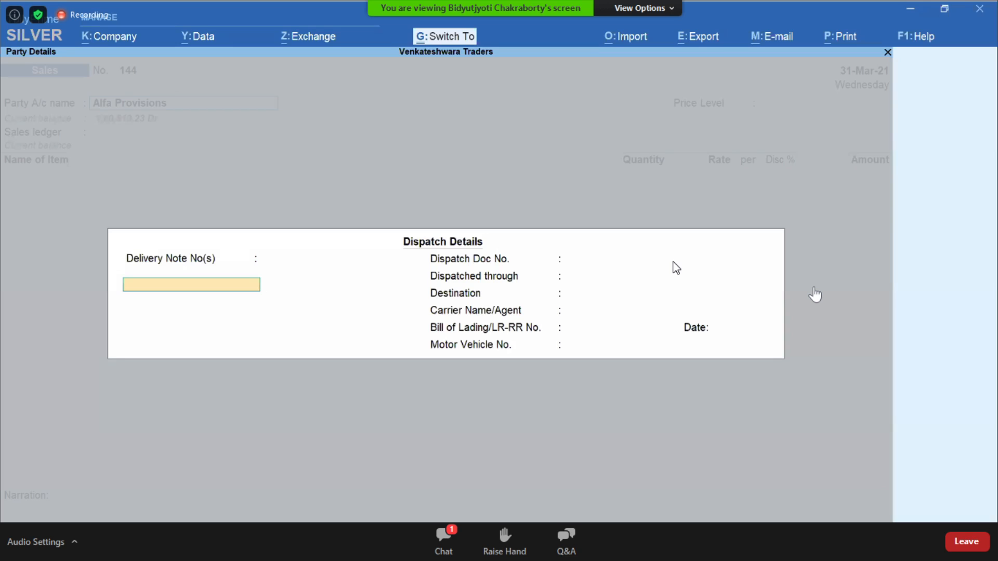
Step: View the Consignee Details of the Alfa Provisions sales voucher through its additional details, and close them unchanged
key(Escape)
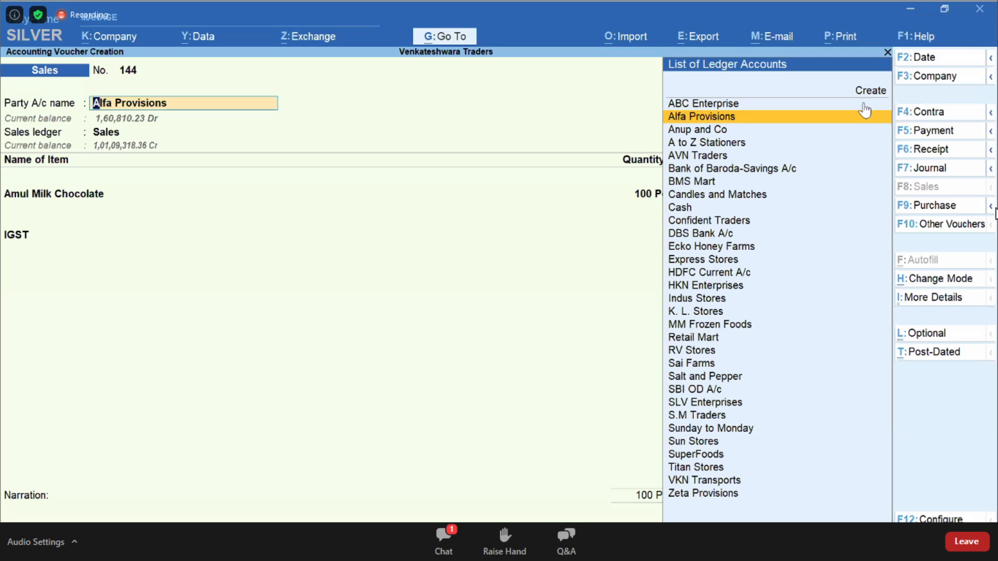
key(ctrl+i)
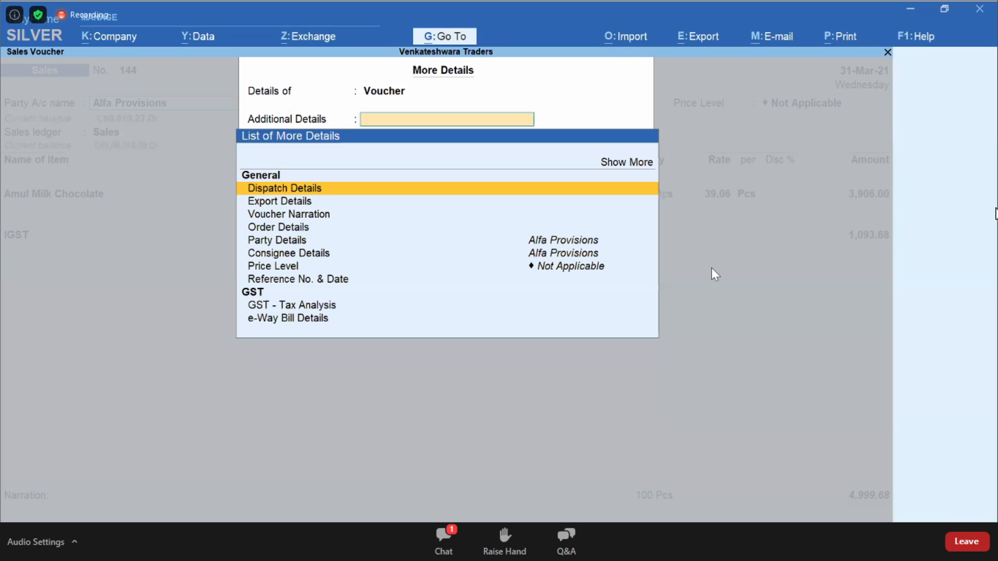
key(Down)
key(Down)
key(Down)
key(Down)
key(Down)
key(Return)
key(Return)
key(Return)
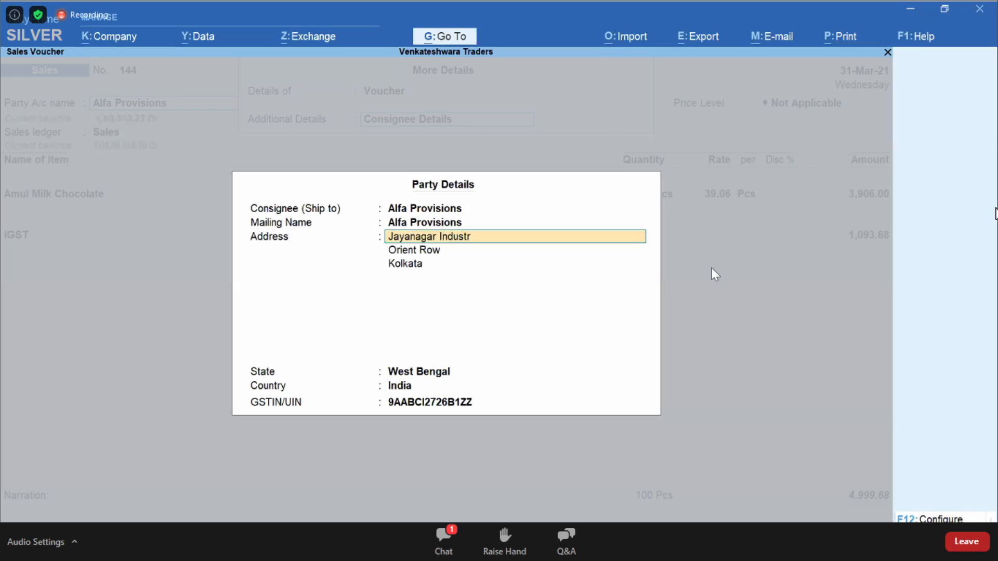
key(Escape)
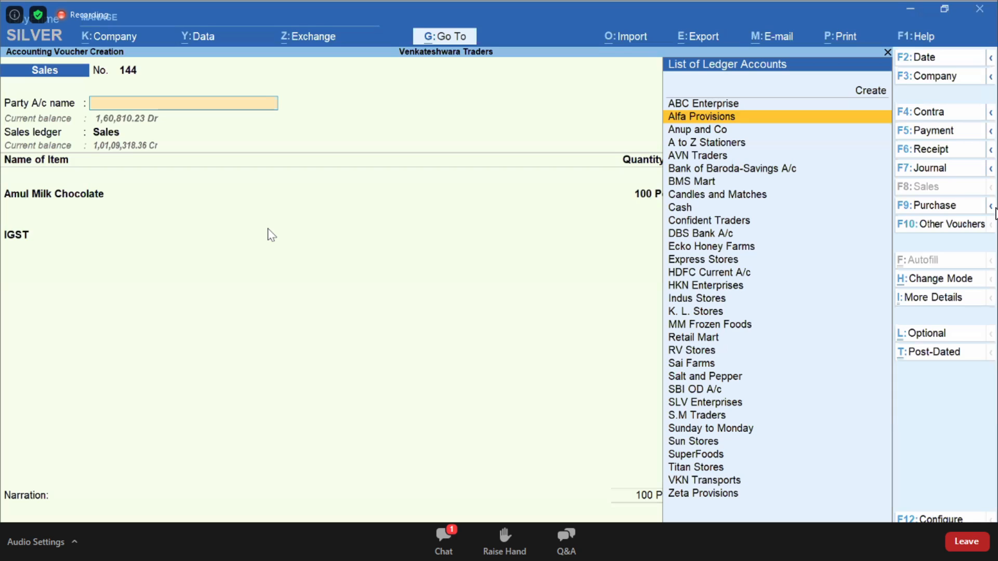